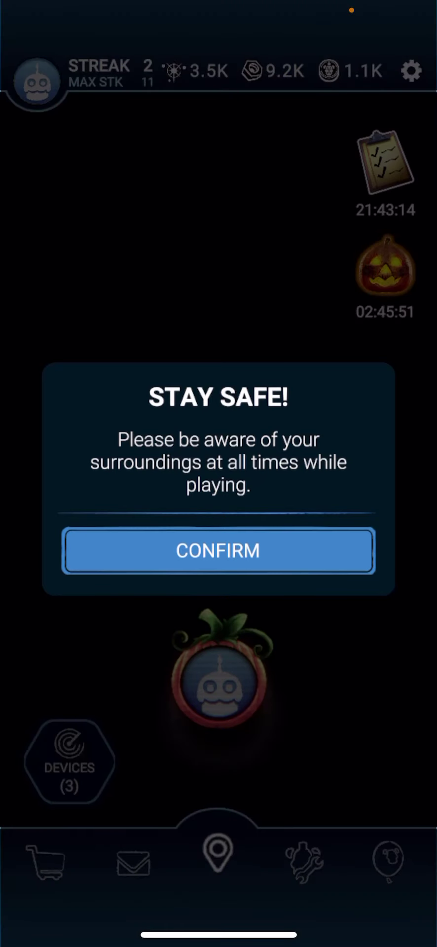
- Dismiss the STAY SAFE! warning shown over the main map
click(218, 550)
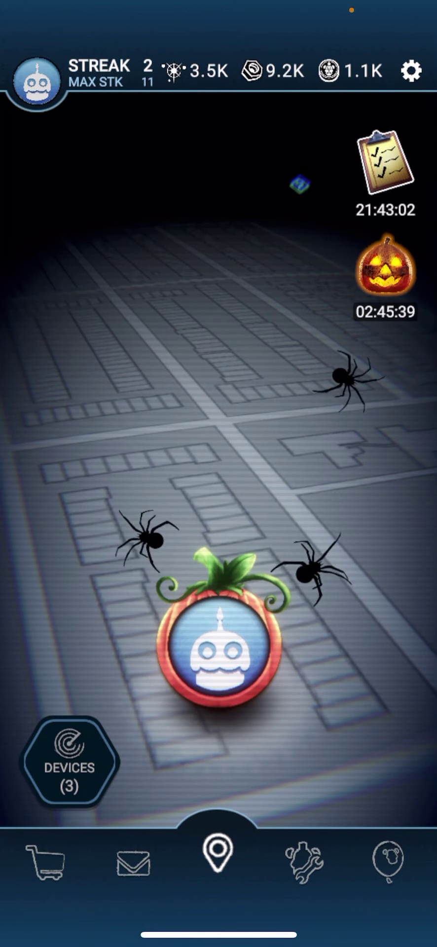
- Leave and reopen Special Delivery through the home folder, then view Toy Freddy's map details
drag(74, 934, 370, 934)
click(218, 850)
click(219, 363)
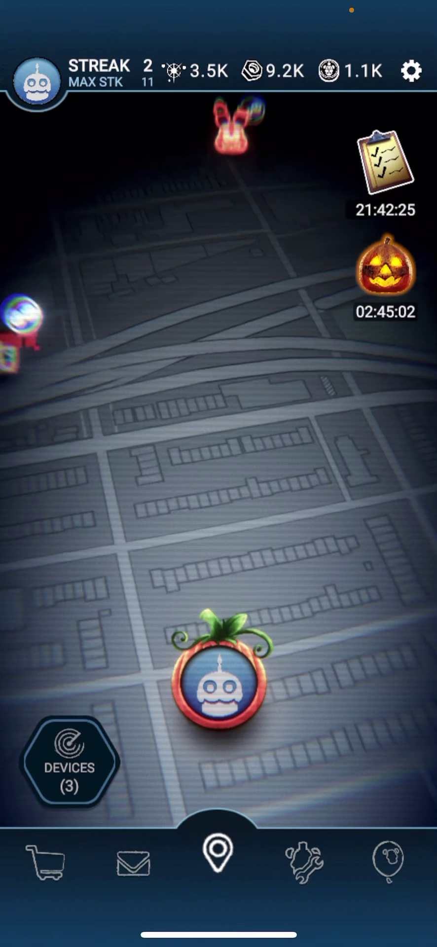
click(248, 307)
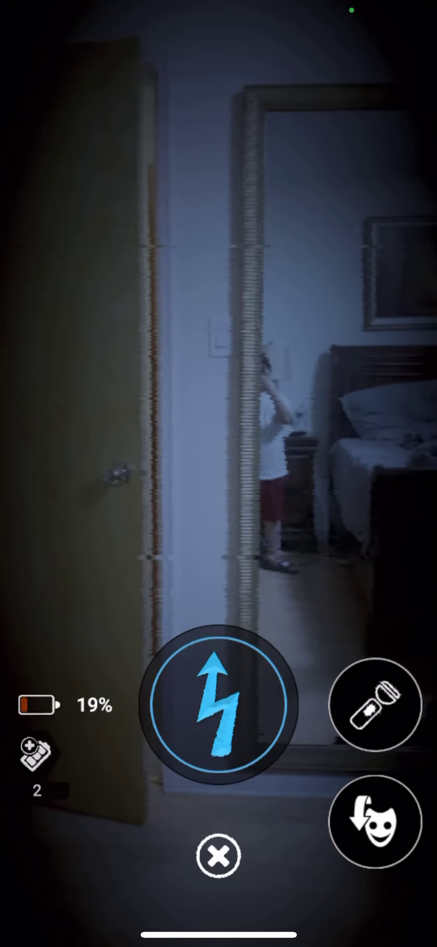
- Turn on the flashlight to spot the animatronic during the encounter
click(375, 703)
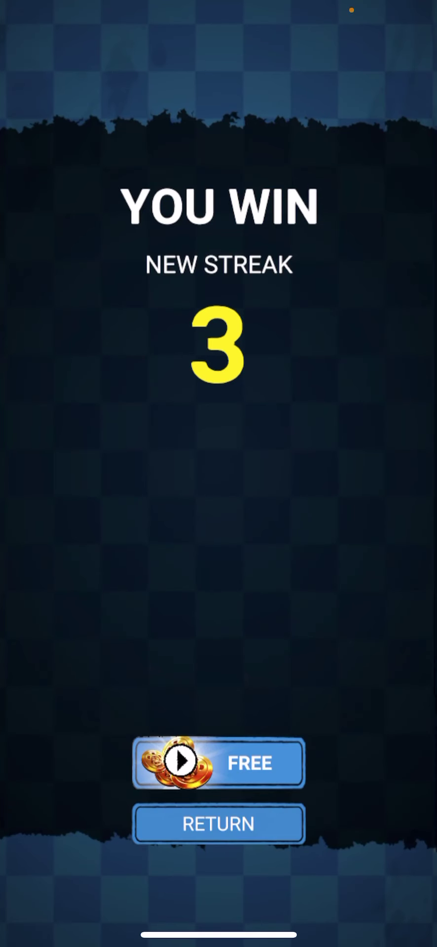
- Return from the win screen to the map, now showing a streak of 3
click(218, 822)
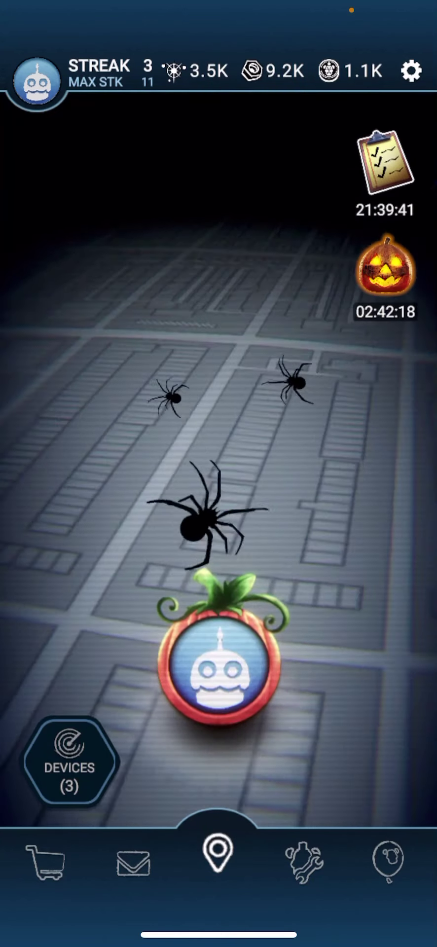